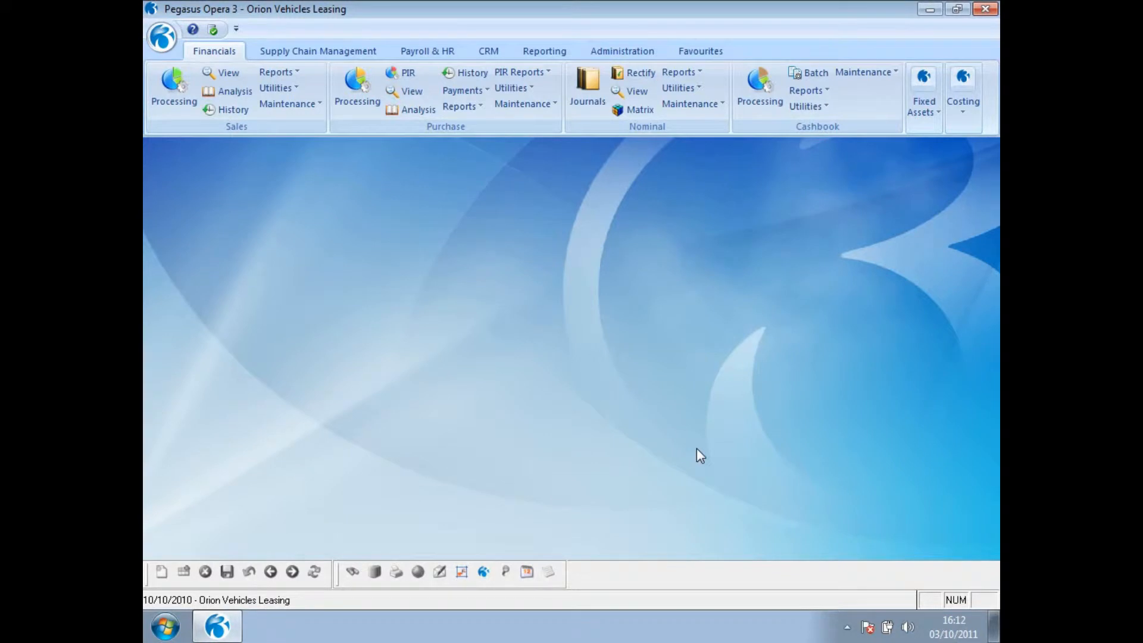
Step: Review the available Sales reports and check the Keep Transactions periods in the Sales Set Options without saving changes
click(291, 74)
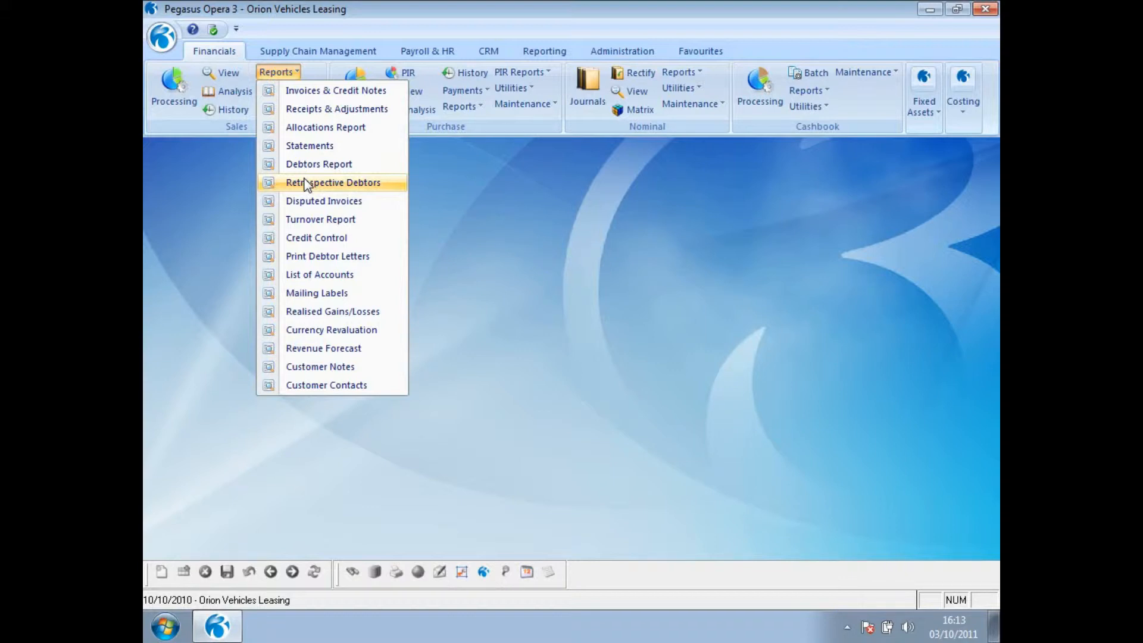
click(460, 308)
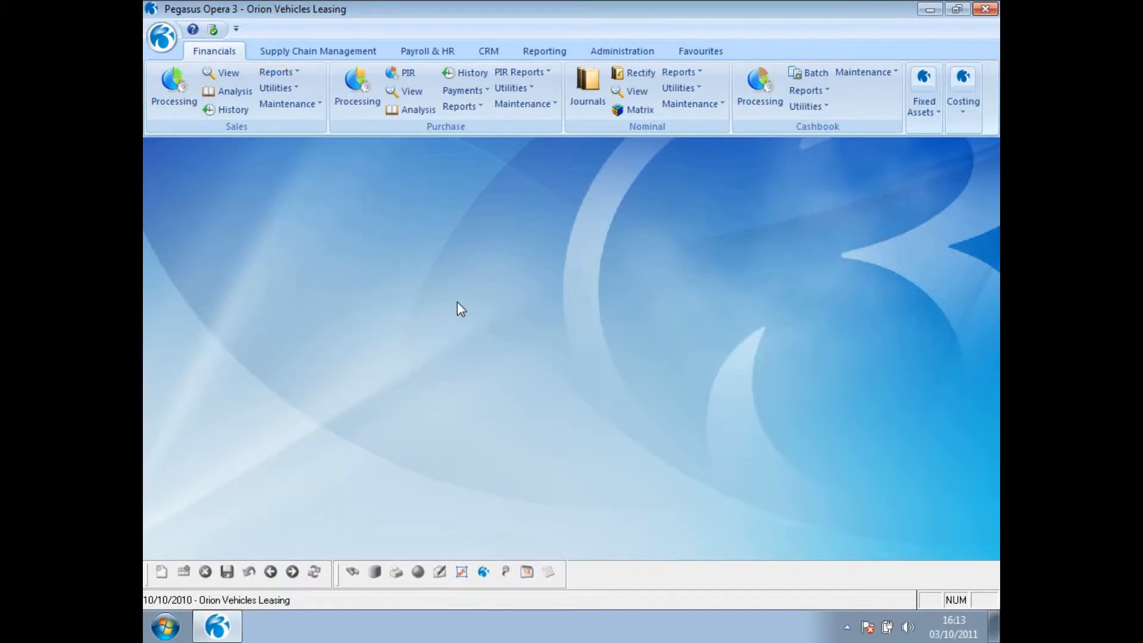
click(277, 88)
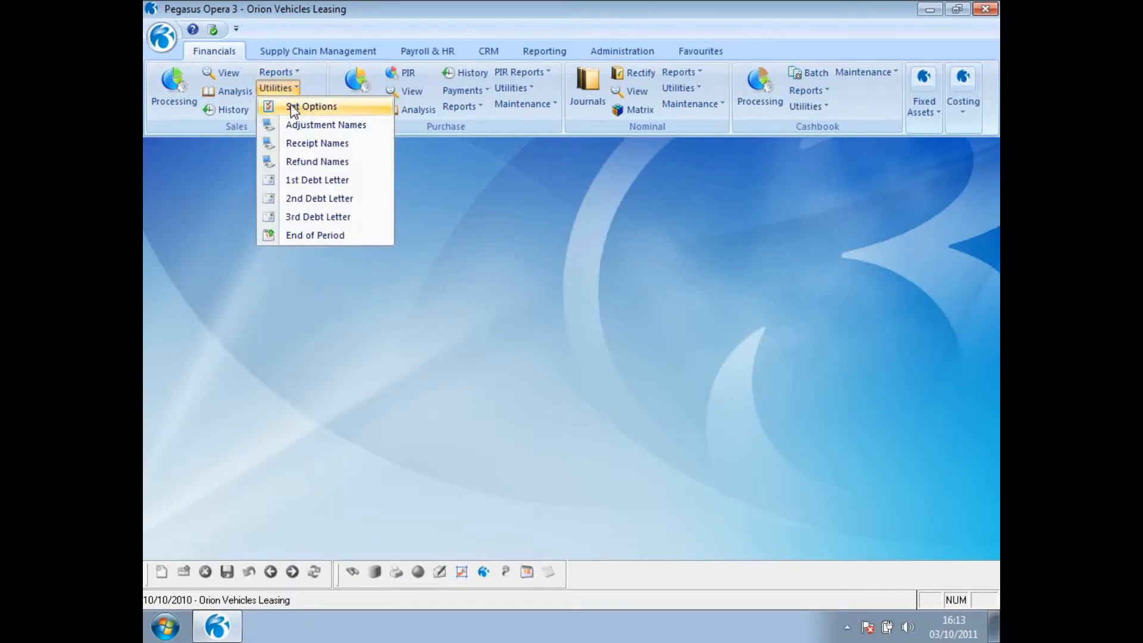
click(290, 106)
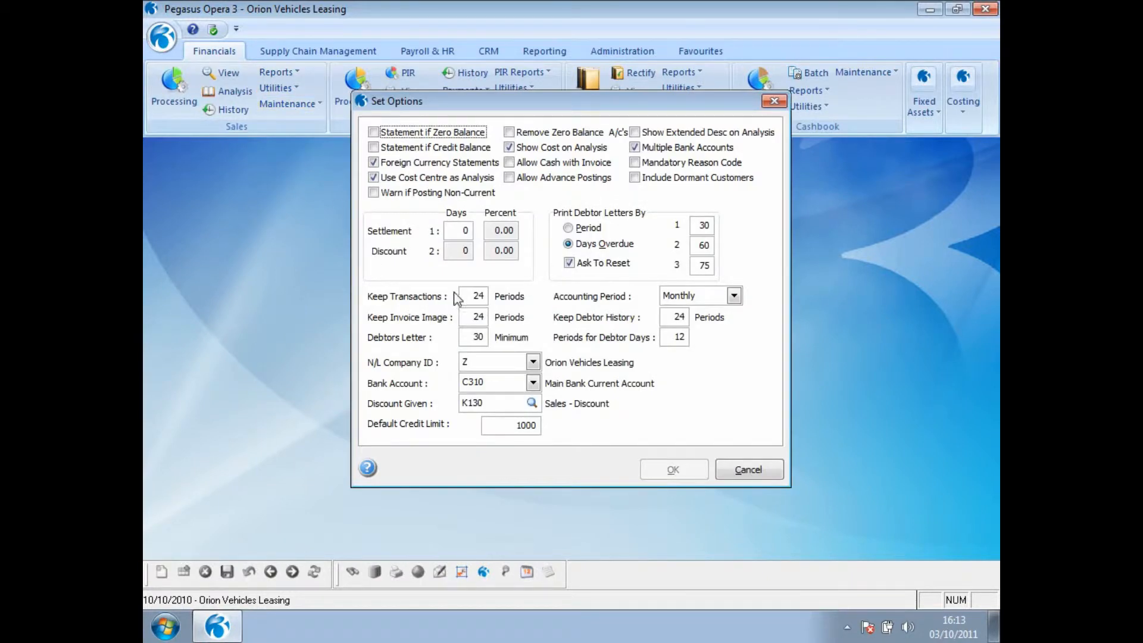
click(464, 296)
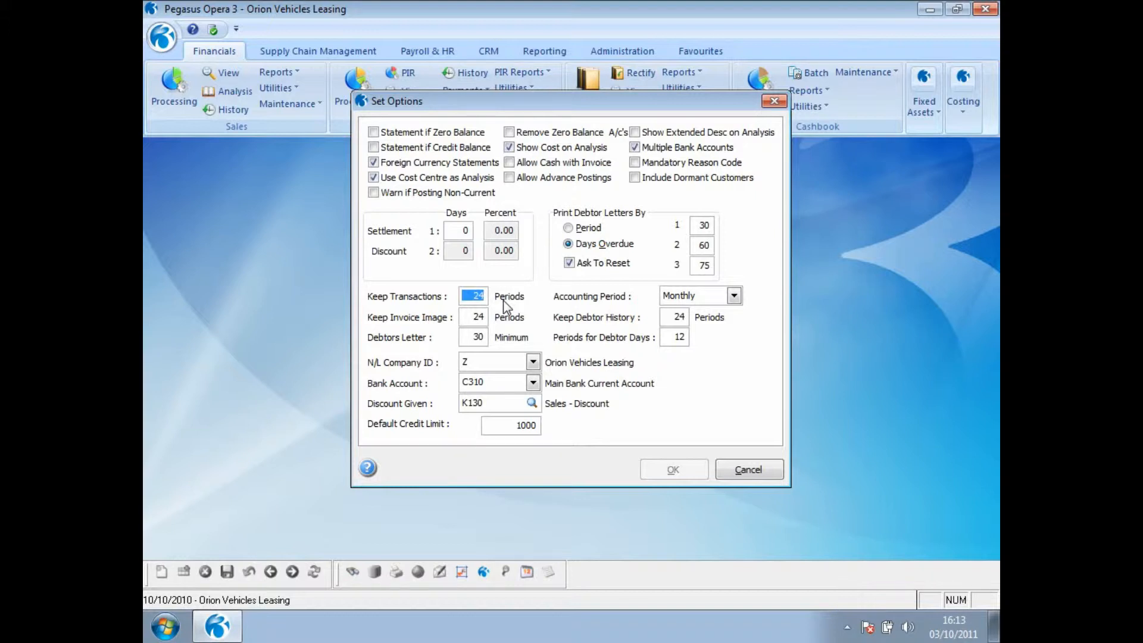
click(724, 472)
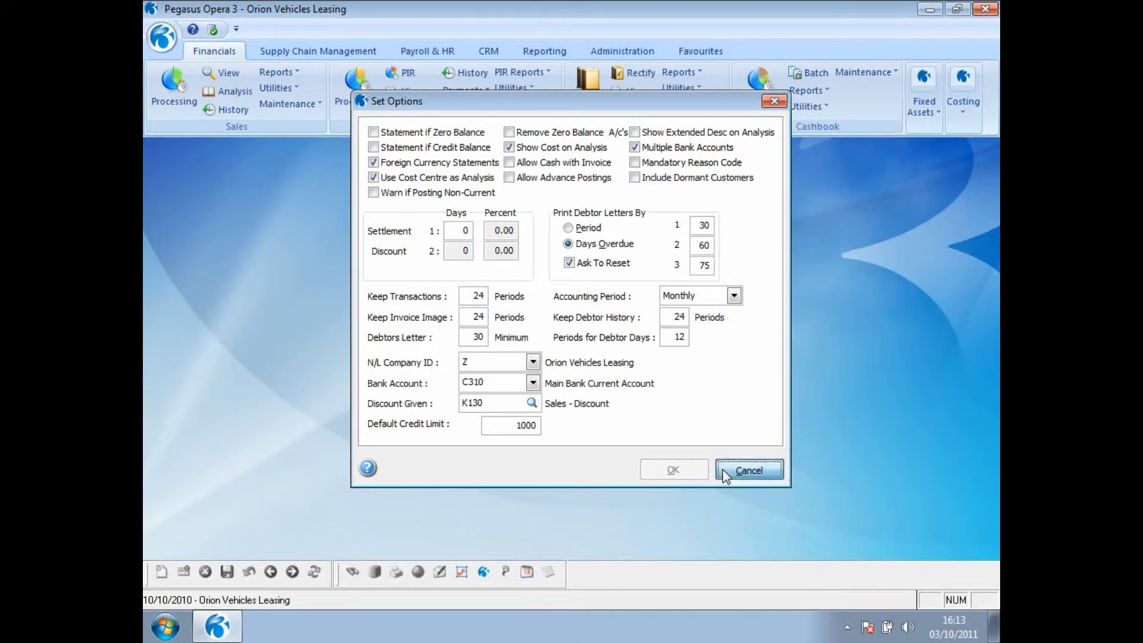
Step: Publish the Sales Debtors Report to screen with Show Transactions enabled, and move its restored preview window aside
click(278, 72)
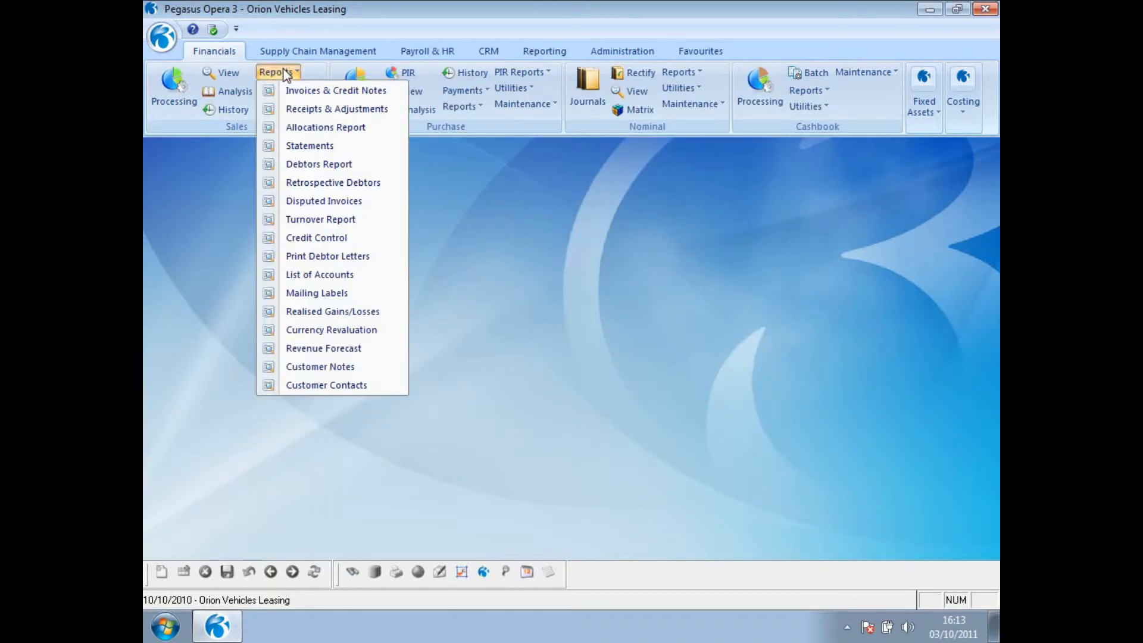
click(291, 164)
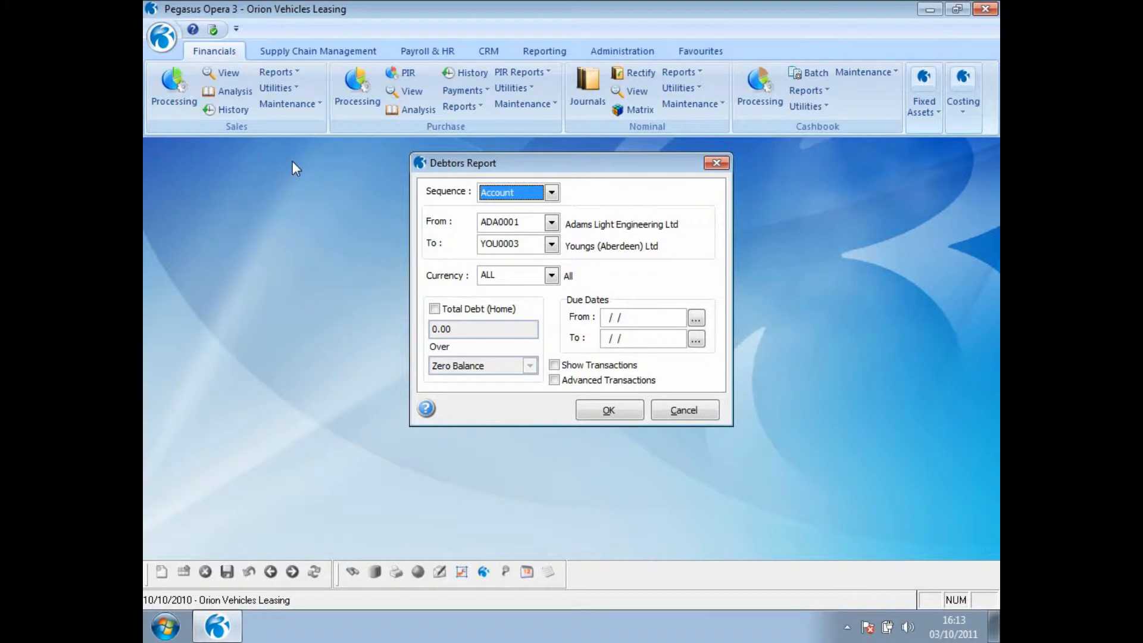
click(555, 365)
click(597, 419)
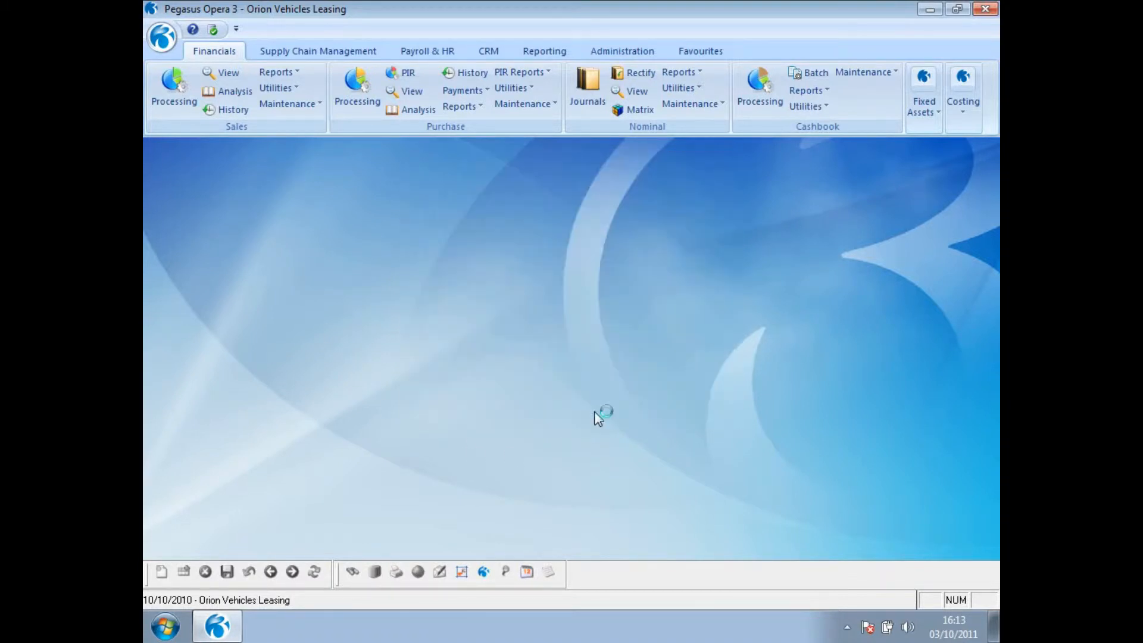
click(613, 465)
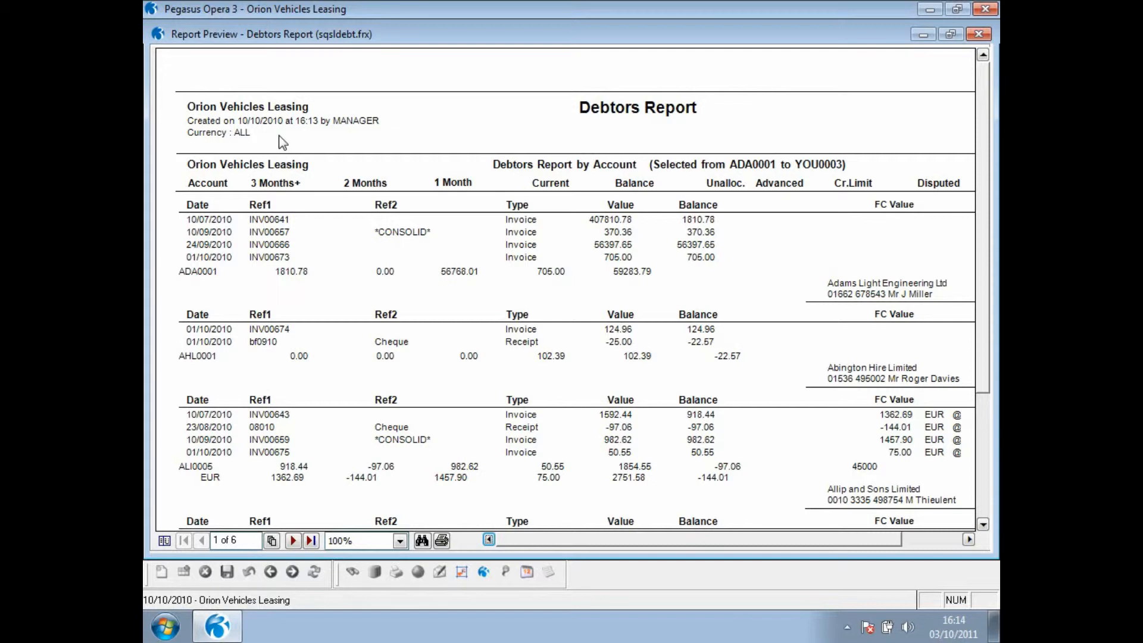
click(950, 34)
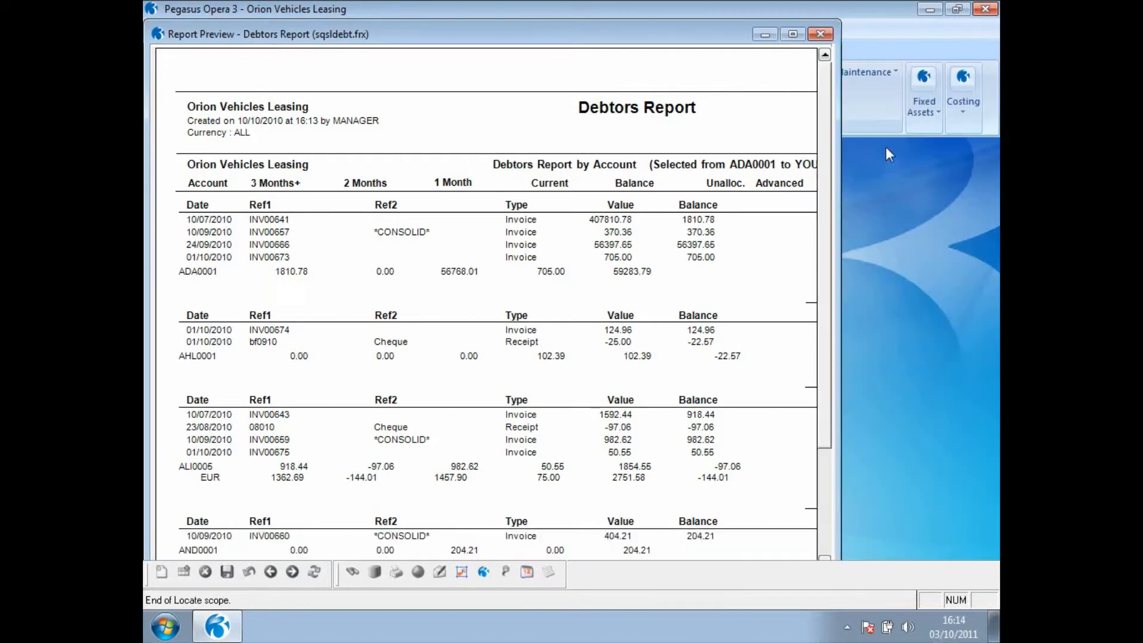
drag(539, 45, 856, 335)
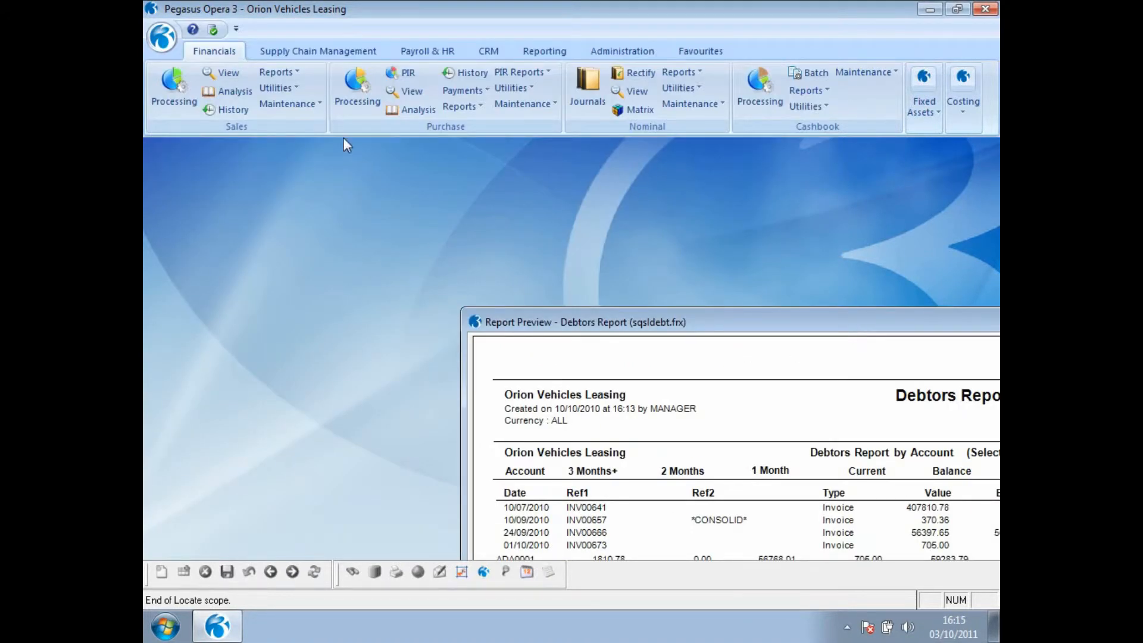
Step: Set up the Sales Retrospective Debtors report as at 31/07/2010 with Show Transactions enabled
click(290, 74)
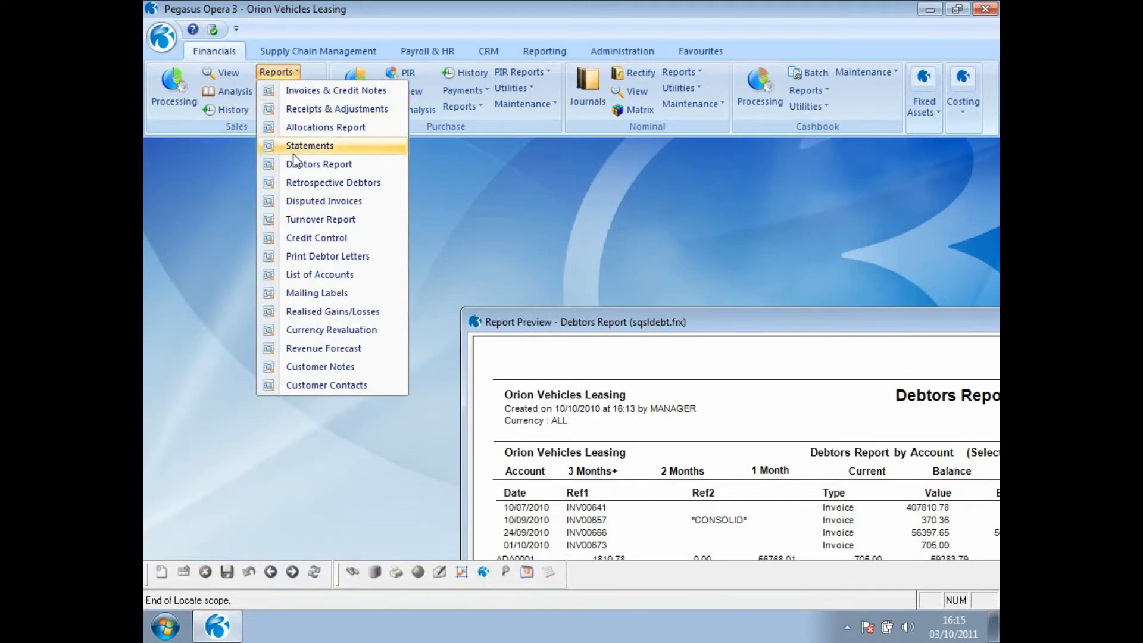
click(296, 183)
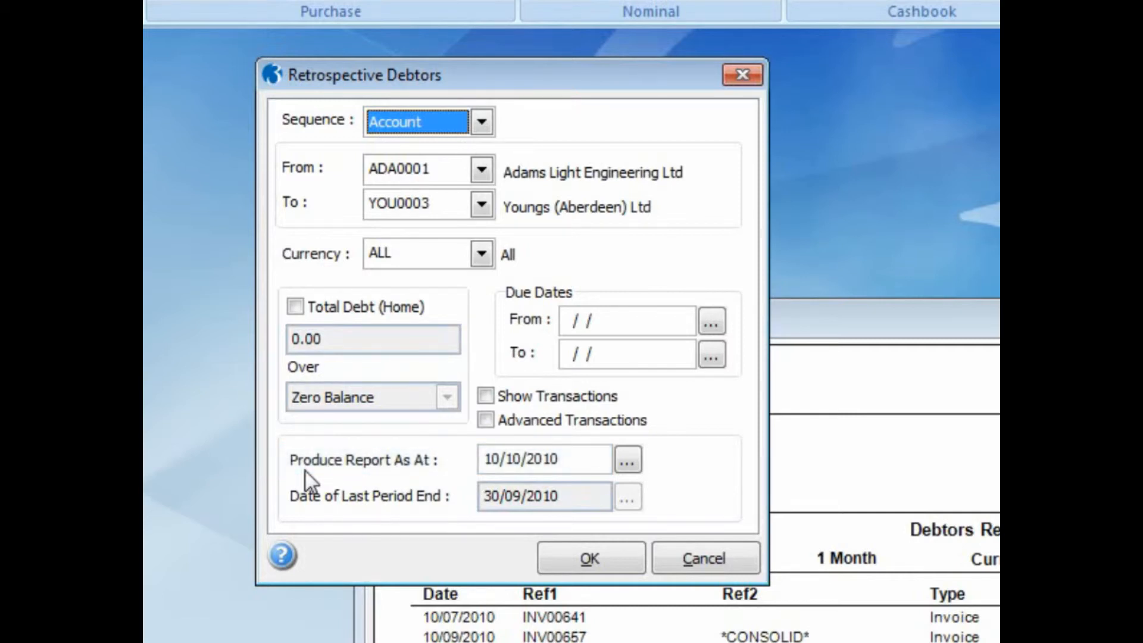
drag(579, 455, 484, 462)
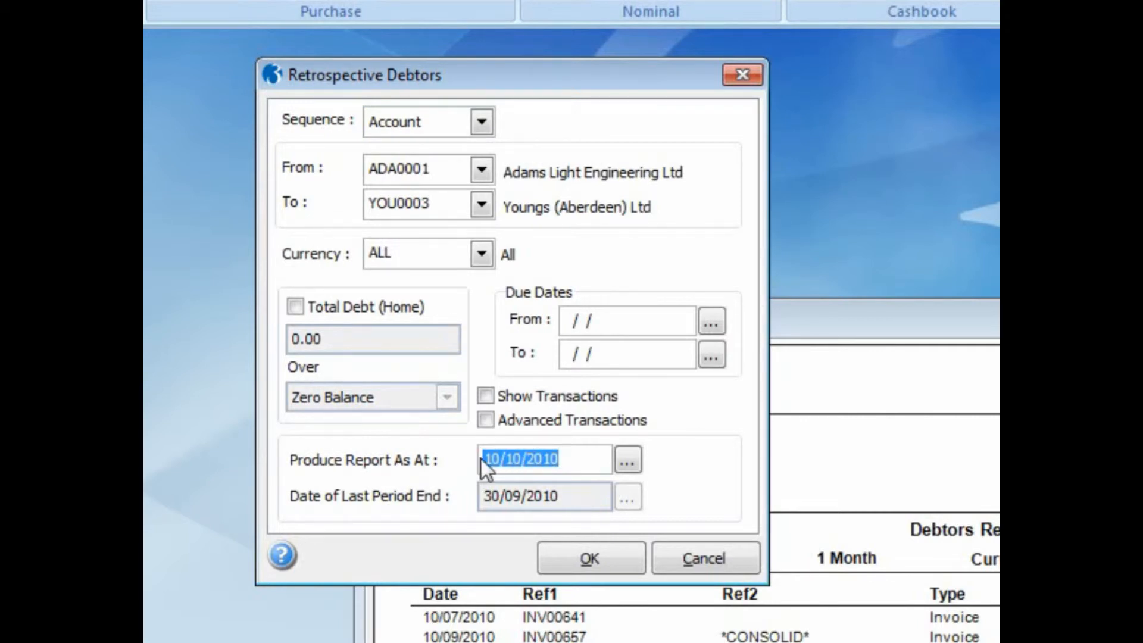
text(31/07/)
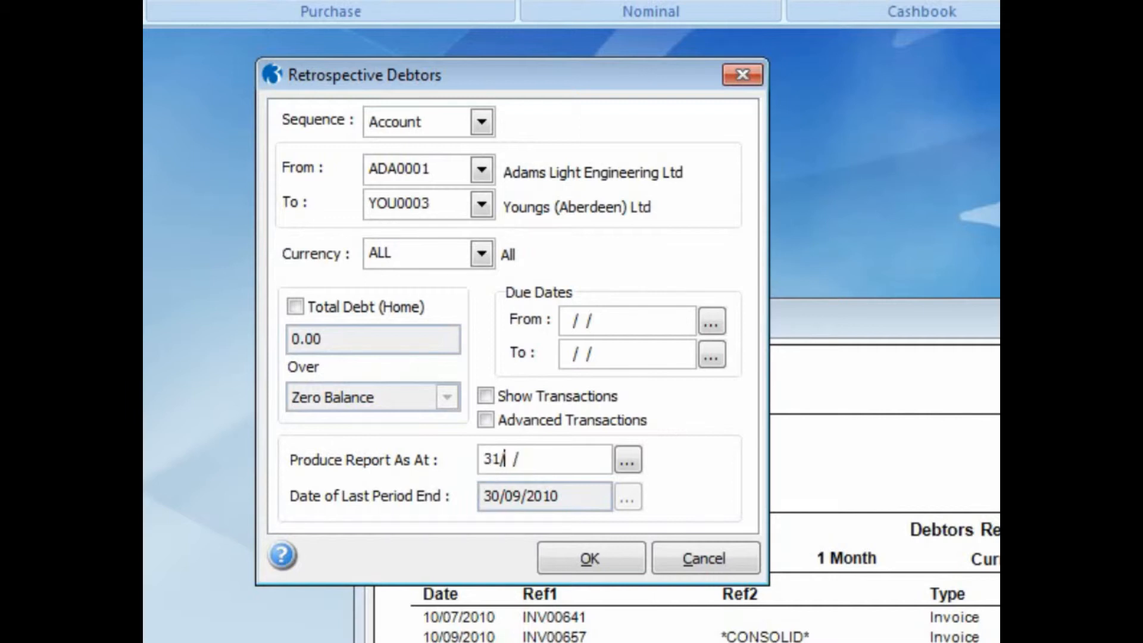
text(2010)
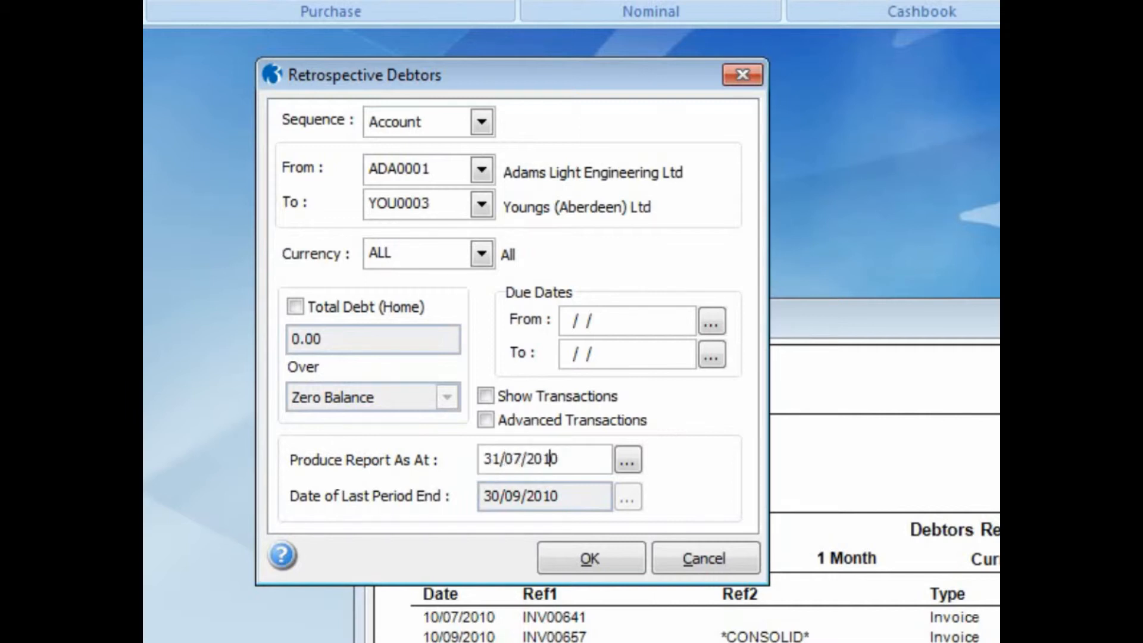
click(485, 397)
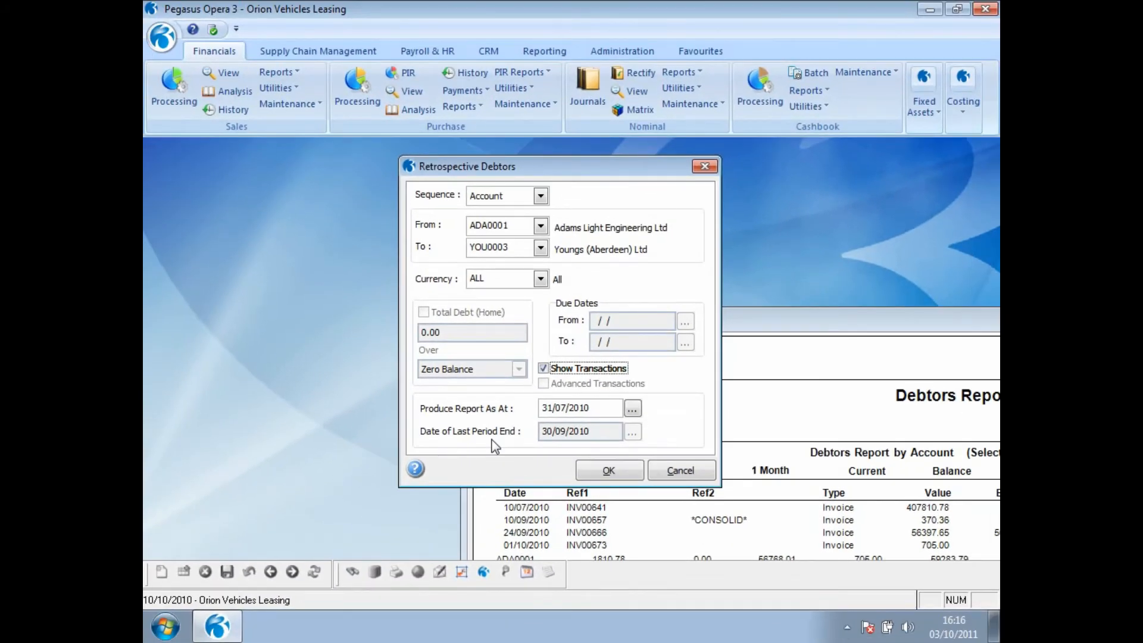
Step: Consult the help topic for the Retrospective Debtors report, and publish the report to screen in the Standard report layout
click(414, 469)
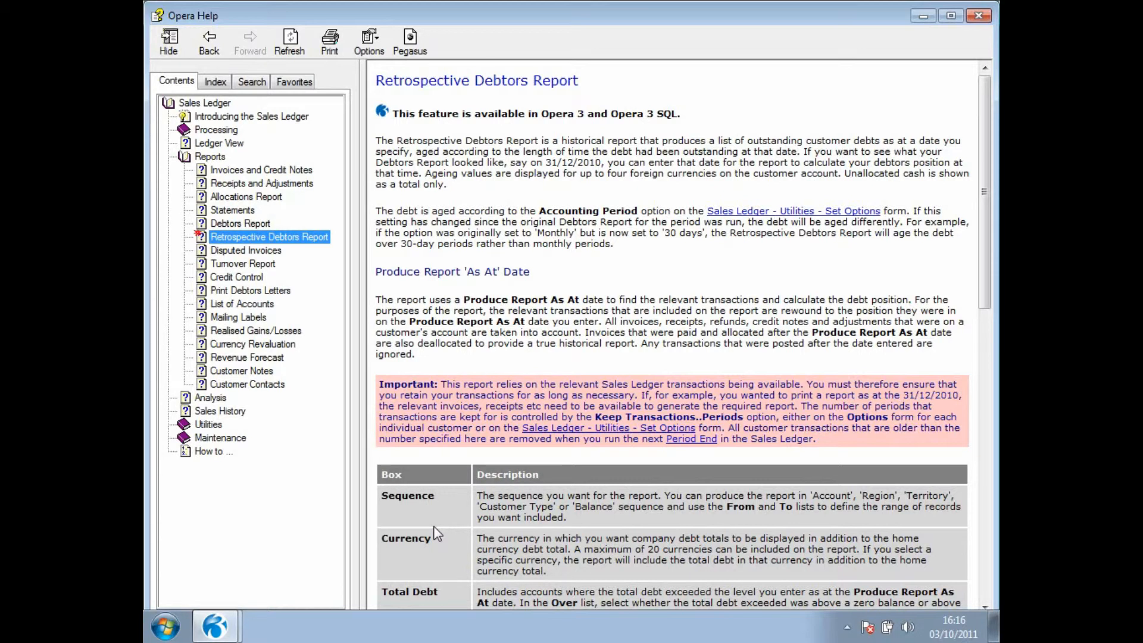
click(980, 17)
click(603, 467)
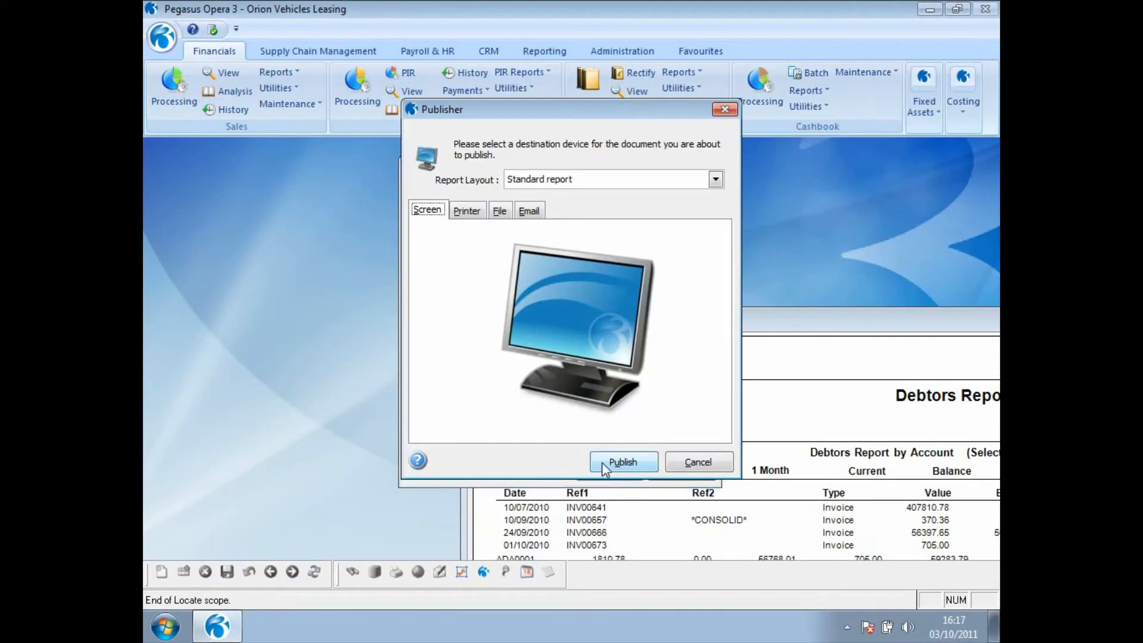
click(623, 462)
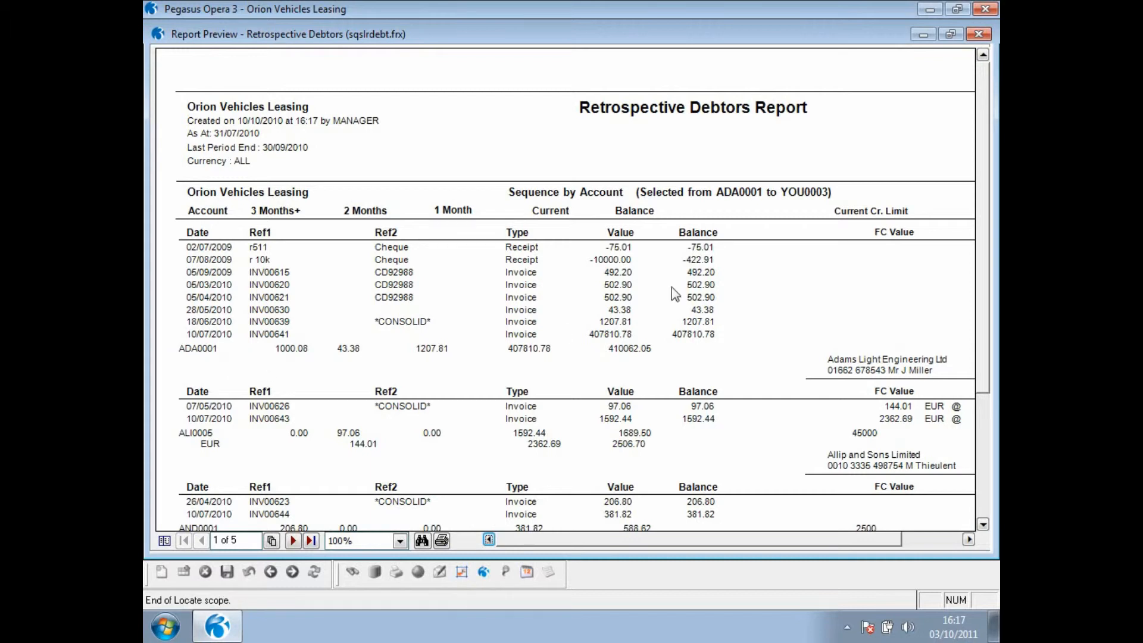
Step: Arrange the Retrospective Debtors and Debtors Report previews to compare the ADA0001 account's aged debt, and close both previews
click(950, 33)
drag(510, 36, 513, 172)
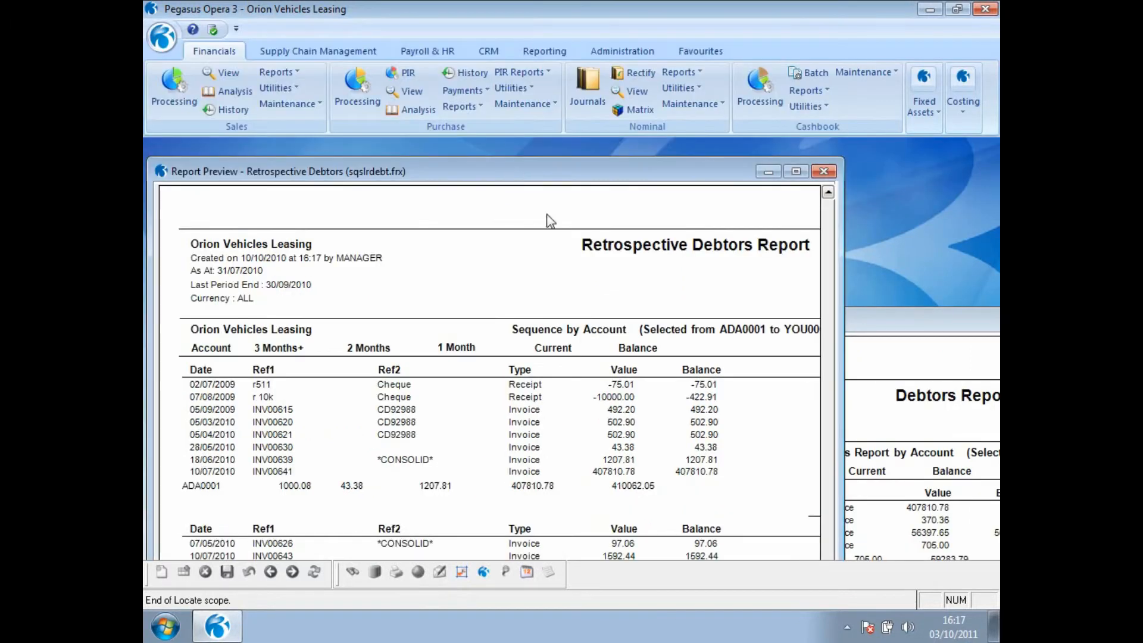
click(911, 324)
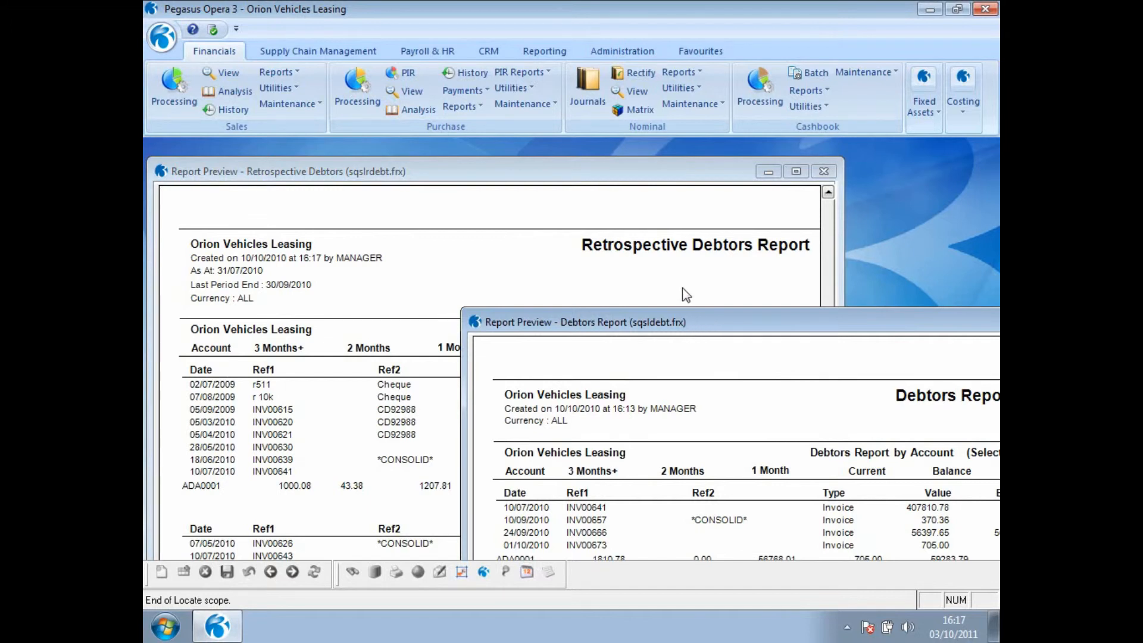
drag(682, 288, 682, 286)
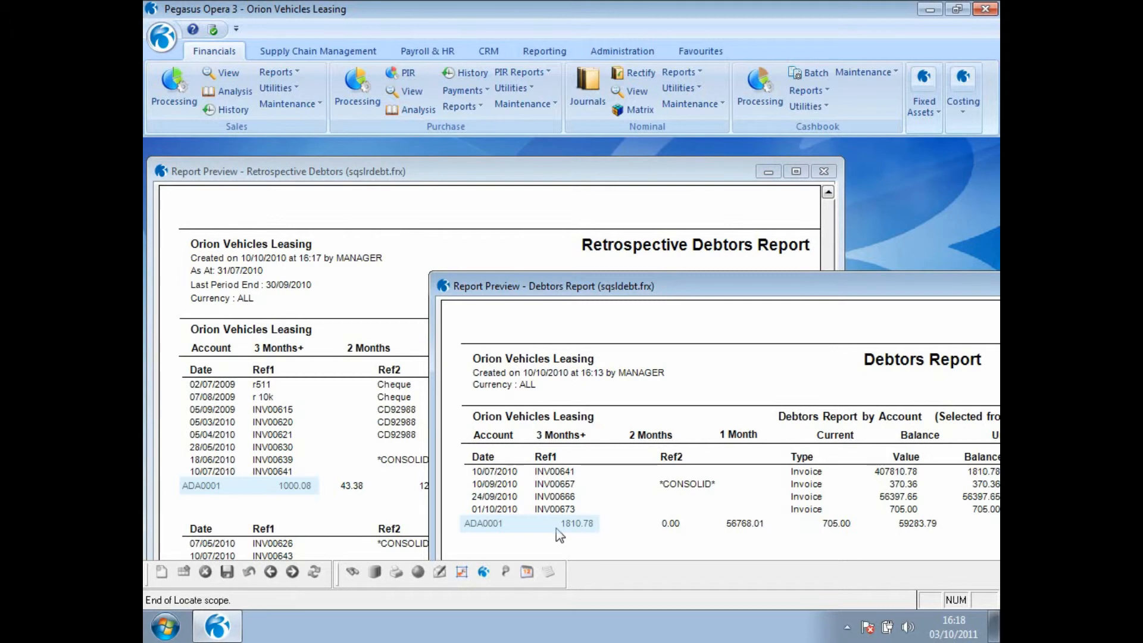
drag(725, 287, 550, 269)
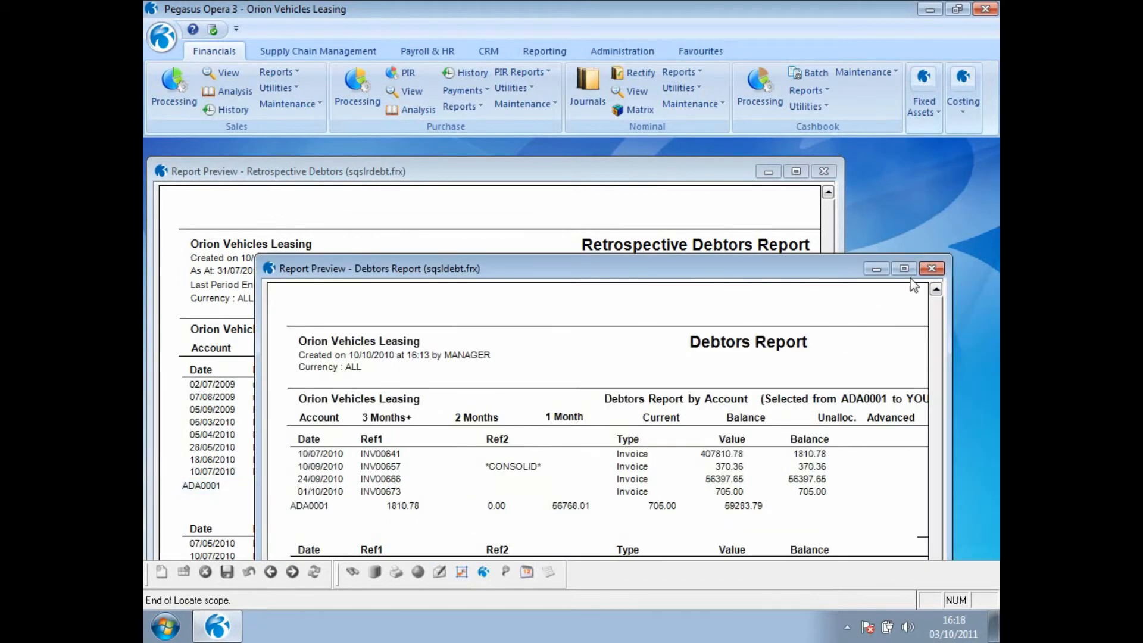
click(932, 269)
click(824, 172)
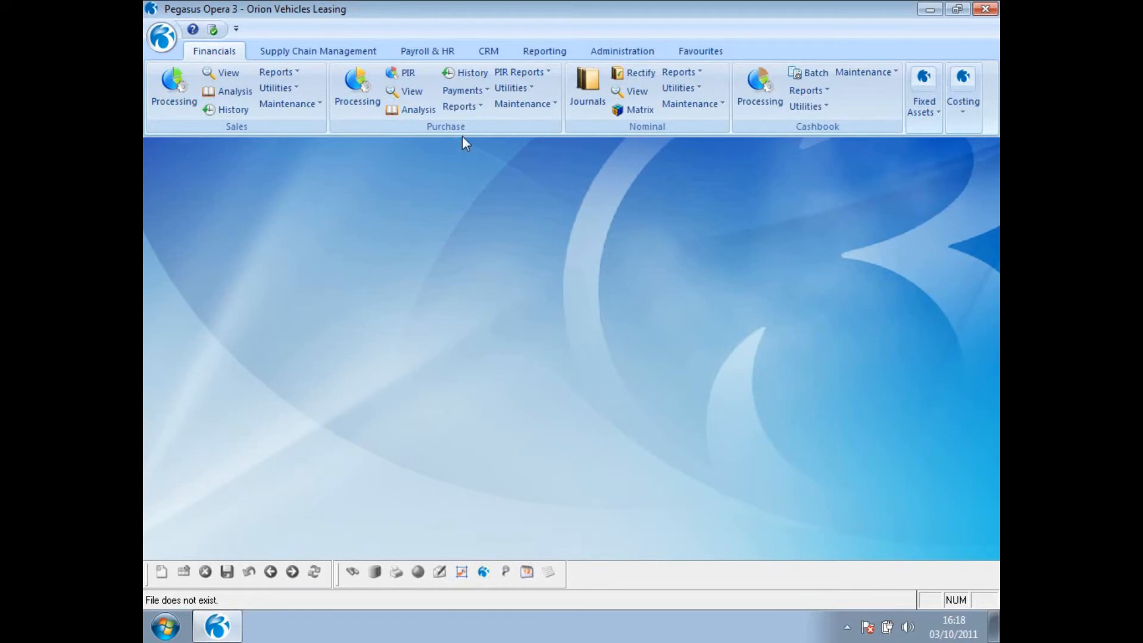
Step: Set up the Purchase Retrospective Creditors report as at 31/07/2010 for all accounts and currencies
click(471, 107)
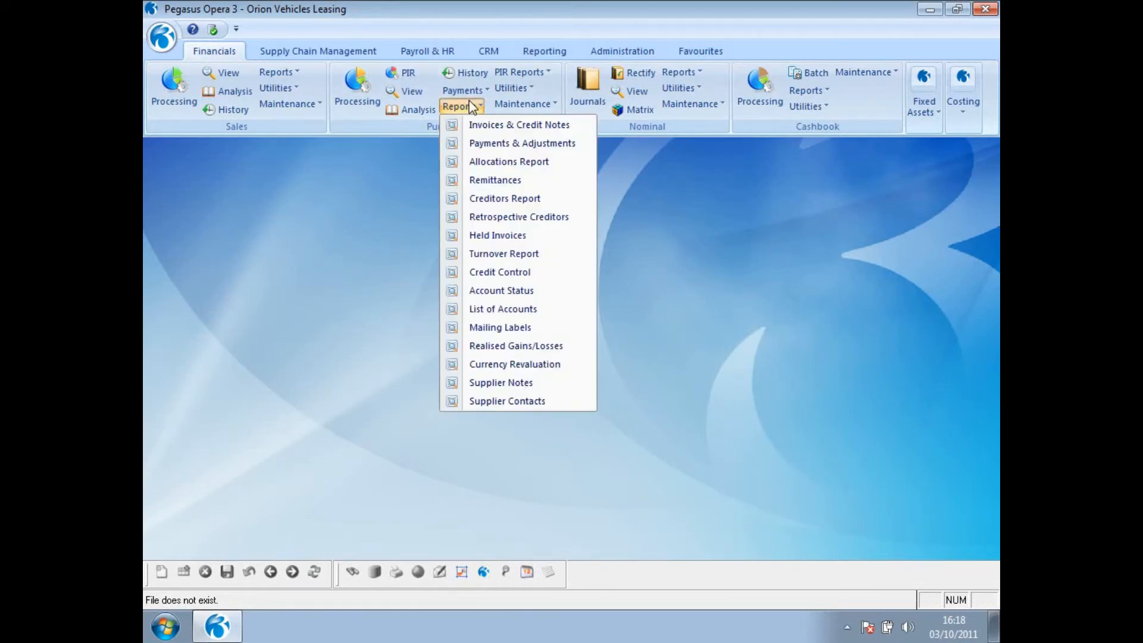
click(479, 217)
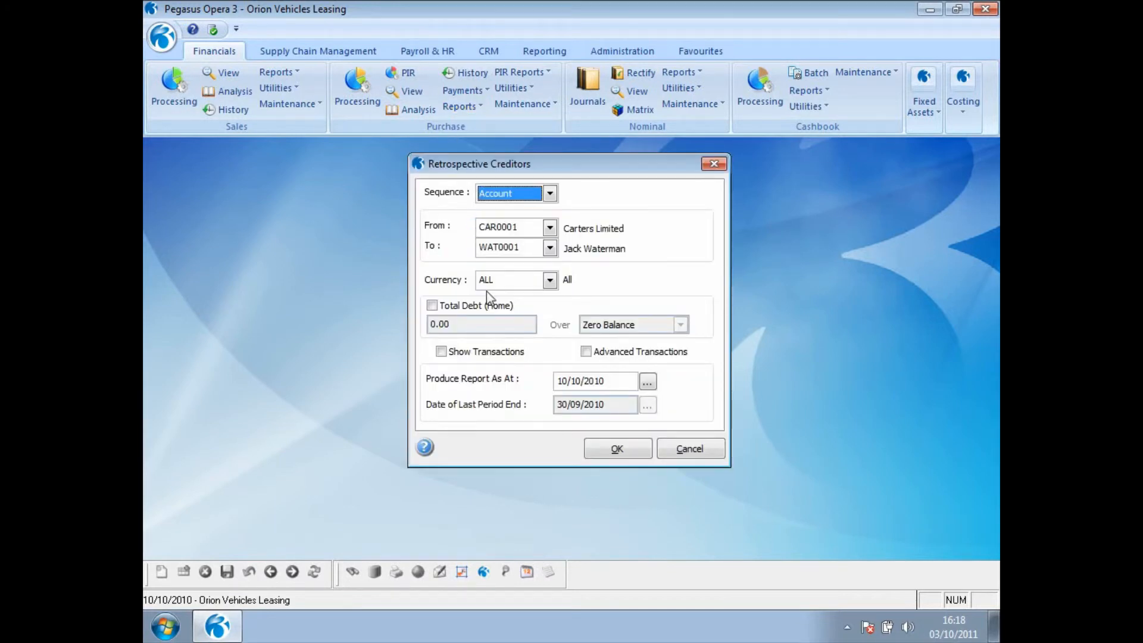
drag(622, 381, 548, 384)
text(31/07/2010)
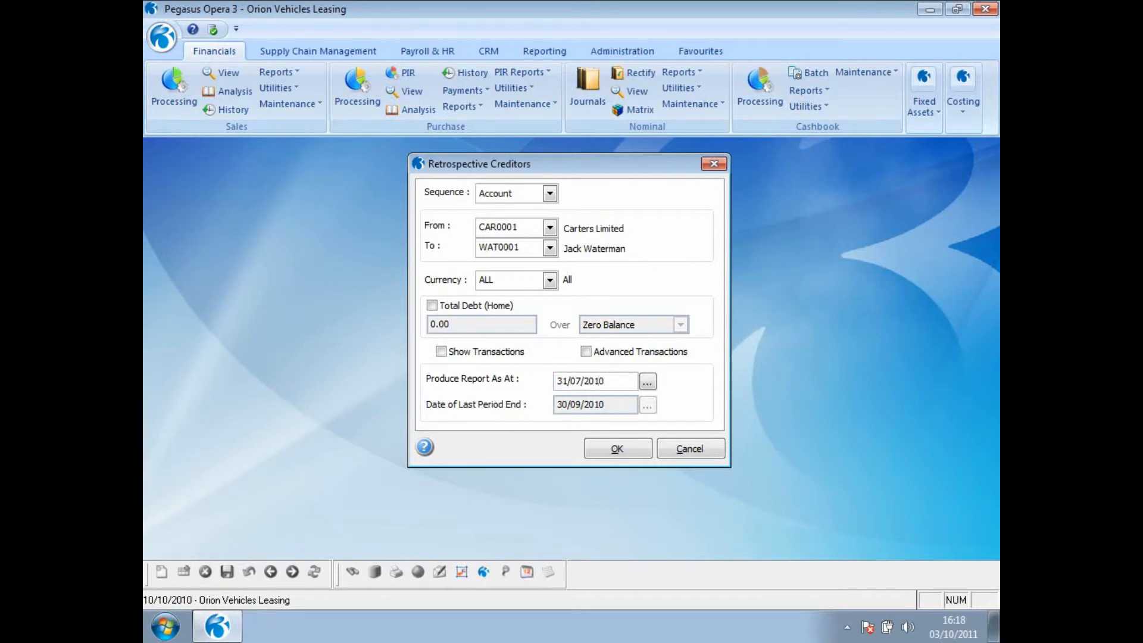
click(631, 452)
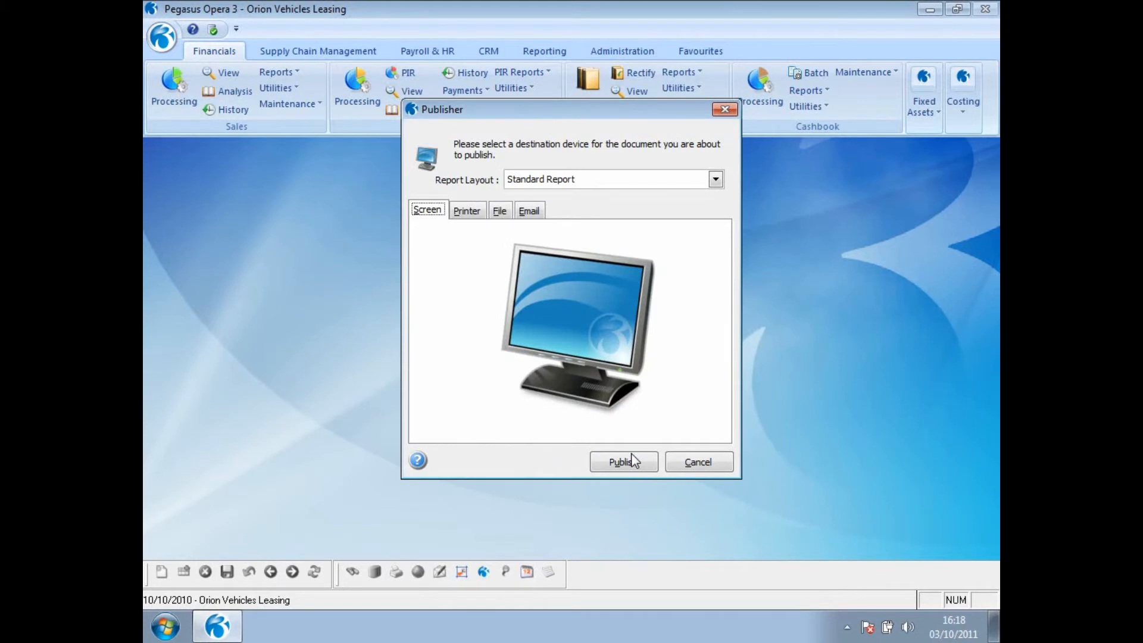
Step: Publish the creditors report in the Excel Report layout with the file name CREDJULY02, and select the As At row in the opened Excel worksheet
click(717, 181)
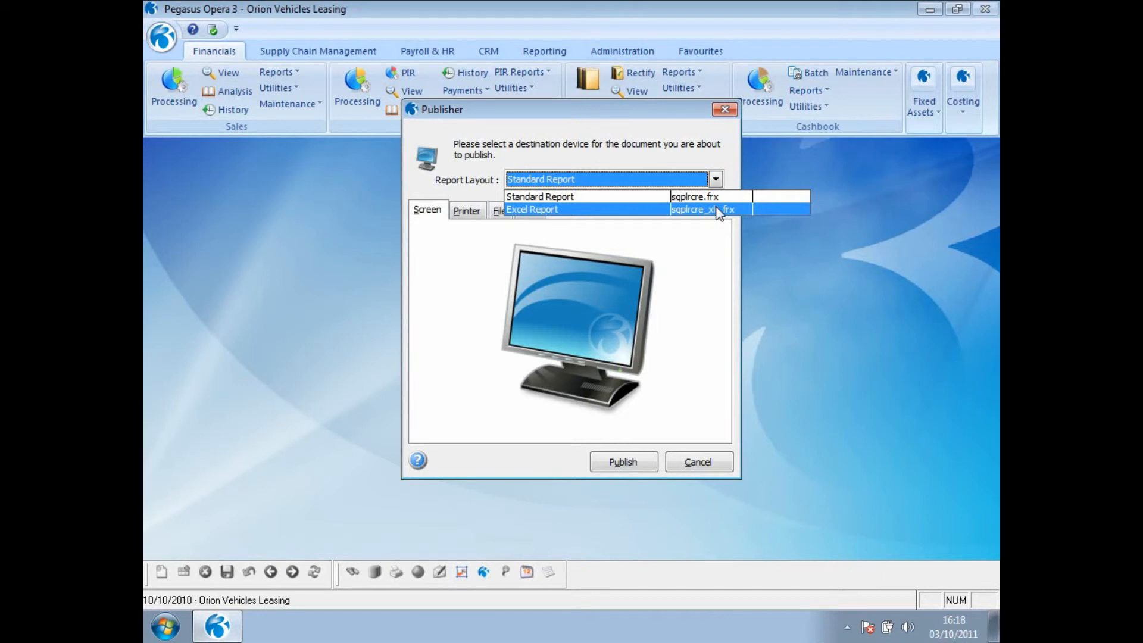
click(719, 210)
click(531, 289)
text(CREDJULY)
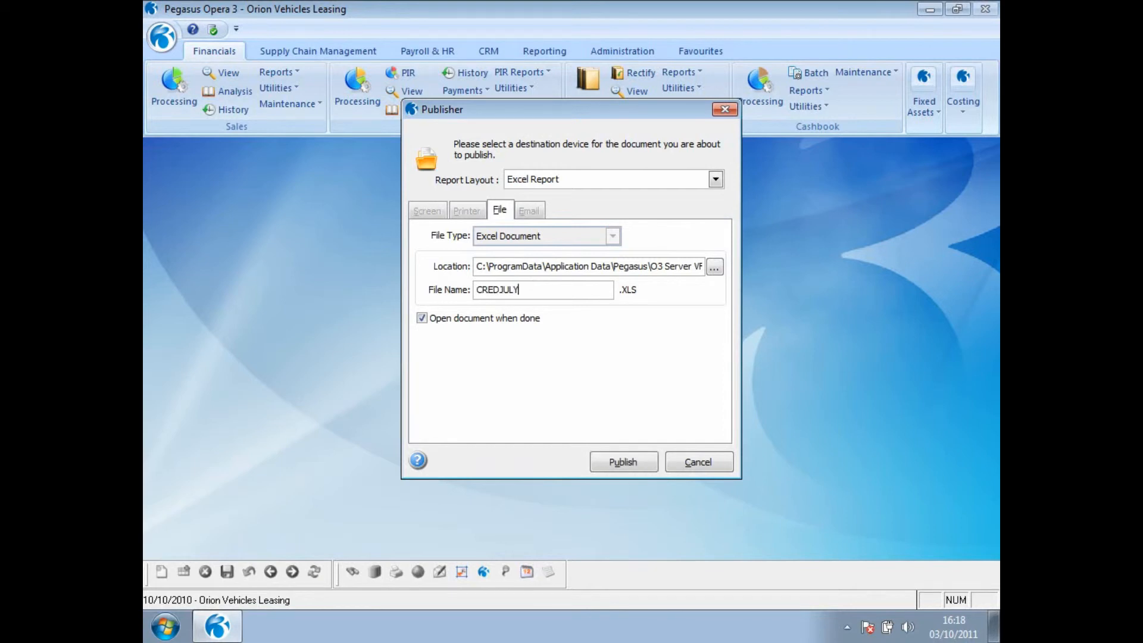
text(02)
click(623, 464)
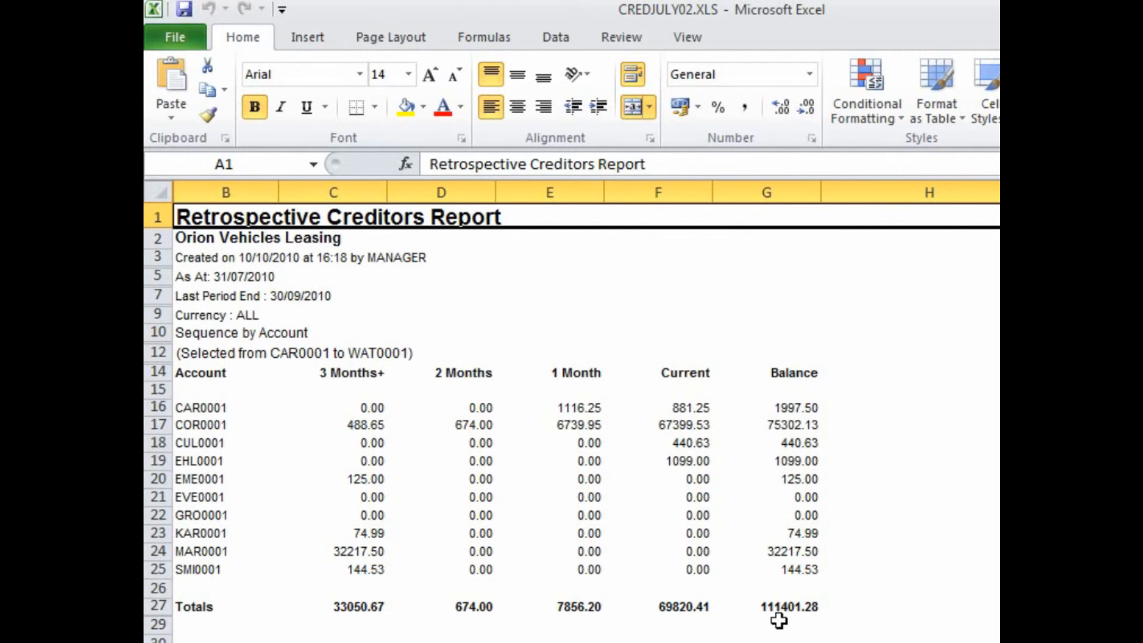
click(299, 280)
click(150, 276)
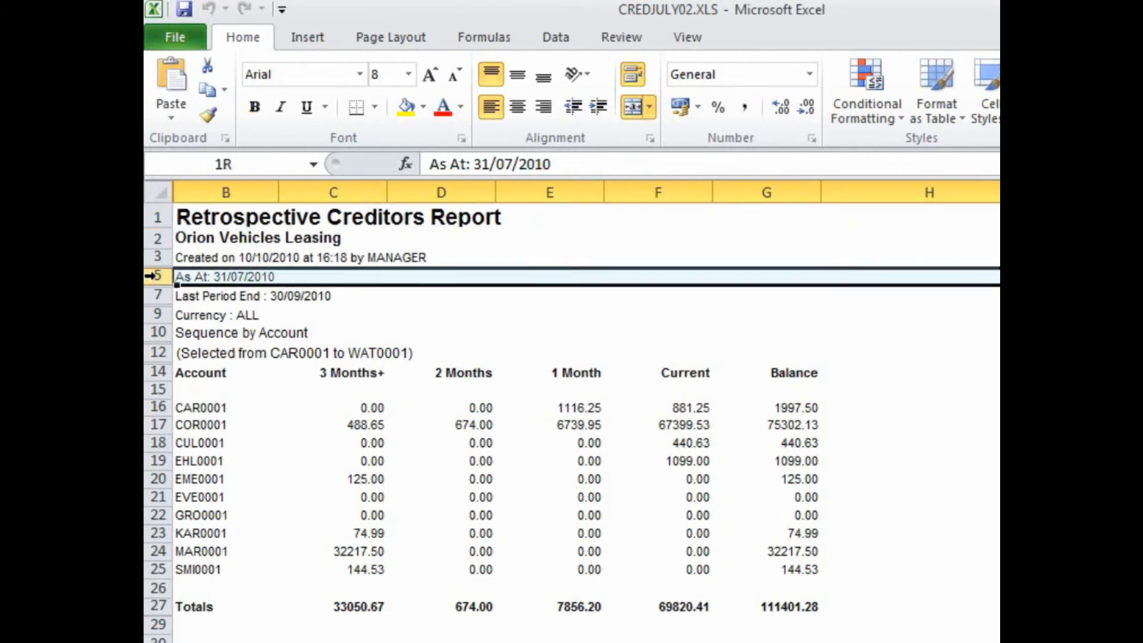